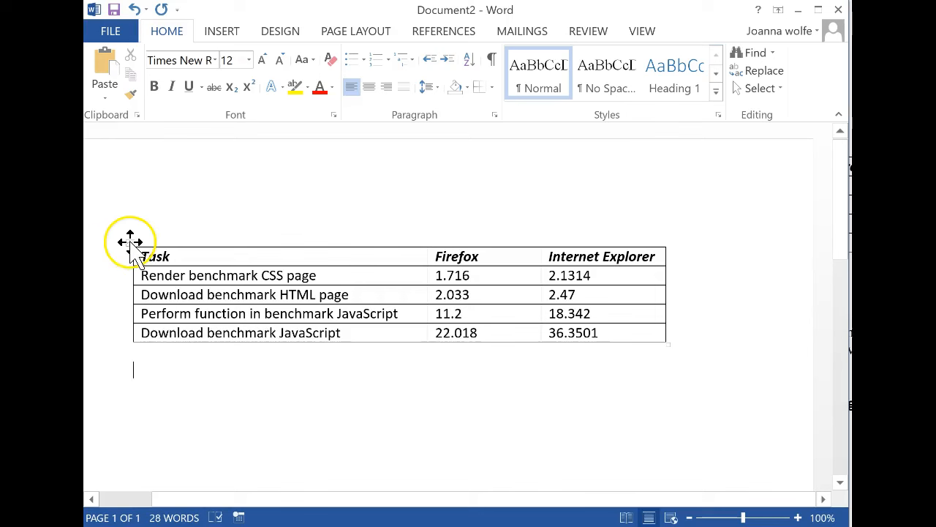
Select the whole benchmark table and remove all of its borders
{"action": "left_click", "coordinate": [130, 241]}
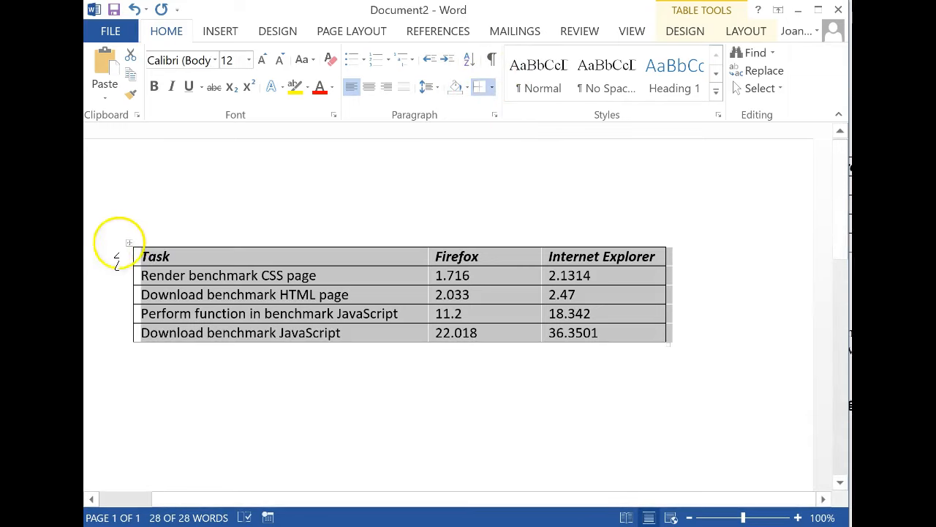
{"action": "left_click", "coordinate": [491, 85]}
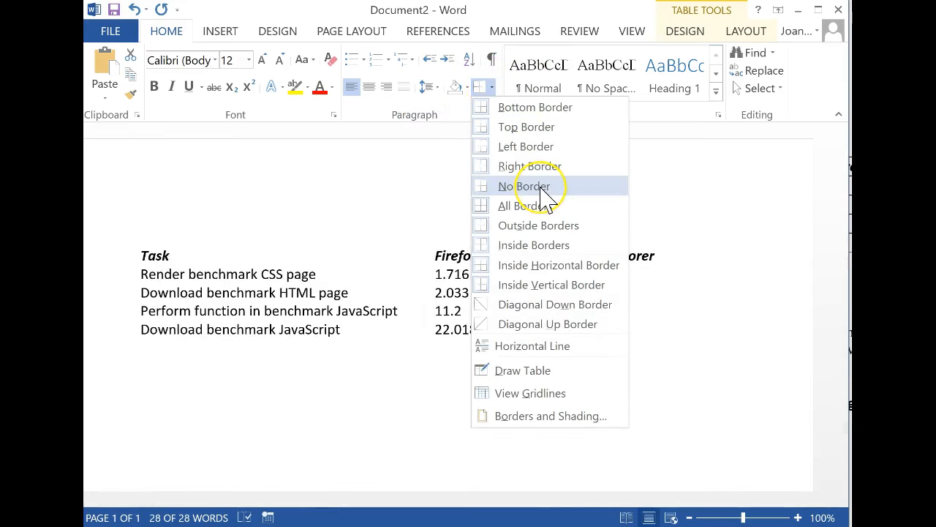
{"action": "left_click", "coordinate": [541, 186]}
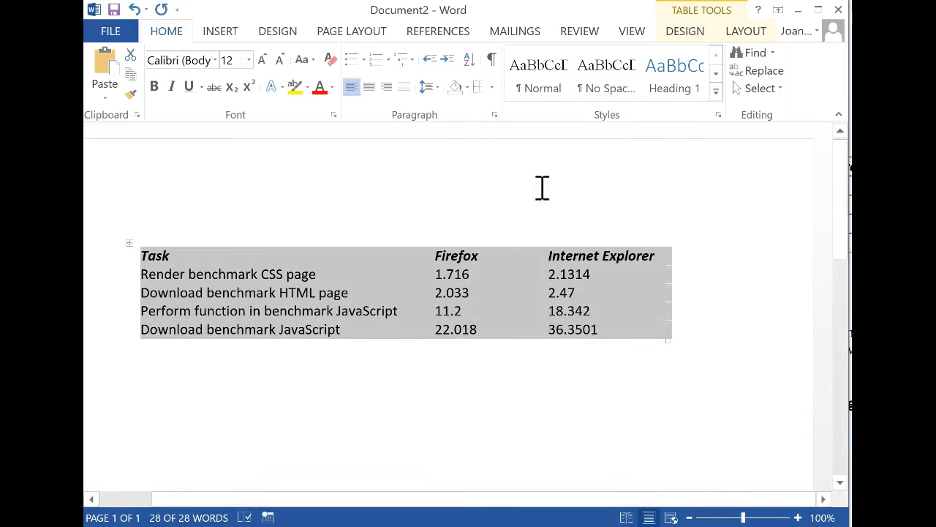
Add a bottom border and a top border to the table
{"action": "left_click", "coordinate": [492, 87]}
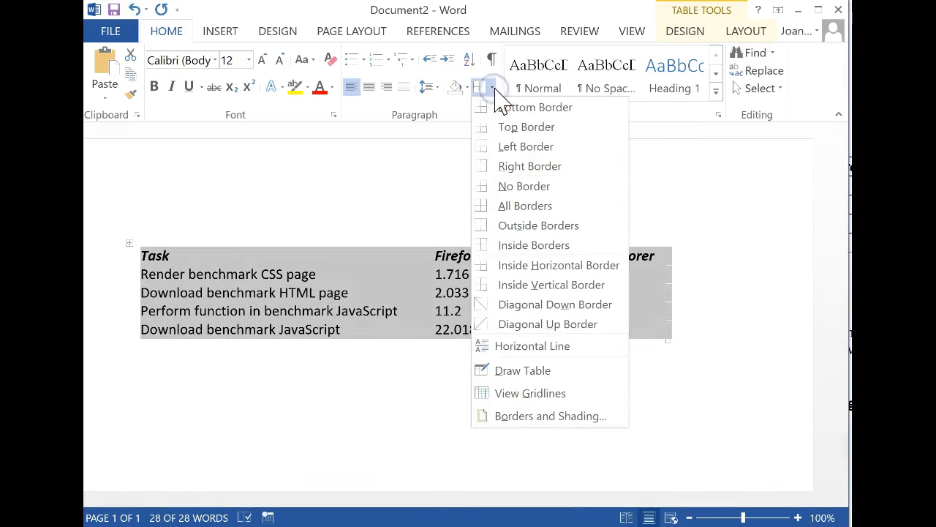
{"action": "left_click", "coordinate": [521, 108]}
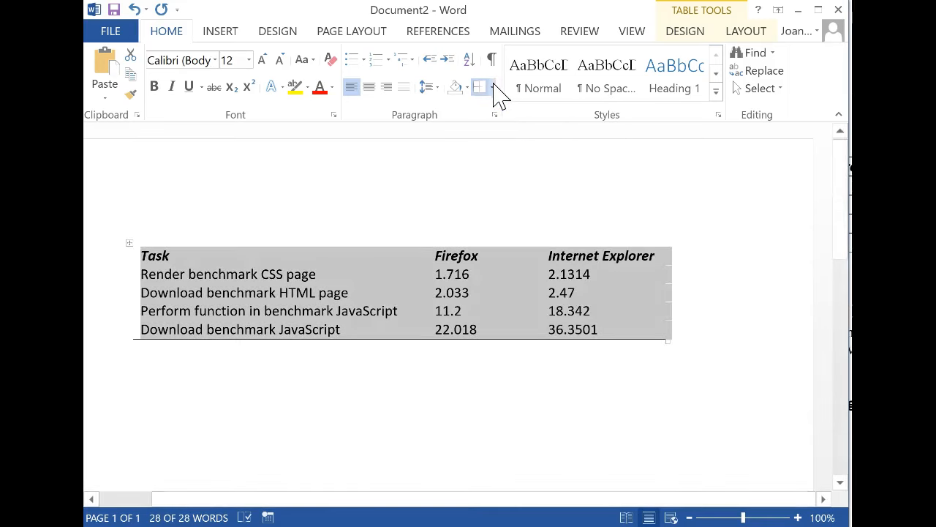
{"action": "left_click", "coordinate": [493, 88]}
{"action": "left_click", "coordinate": [516, 124]}
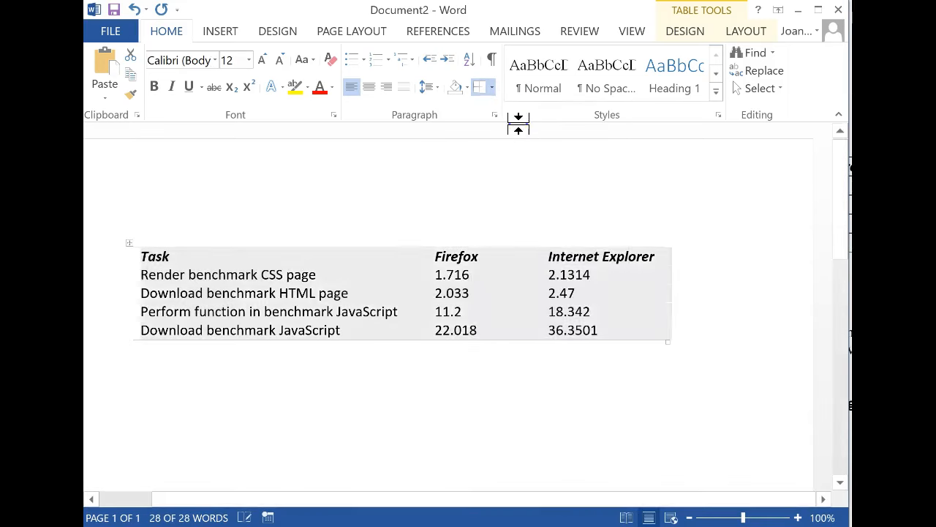
{"action": "left_click", "coordinate": [474, 431]}
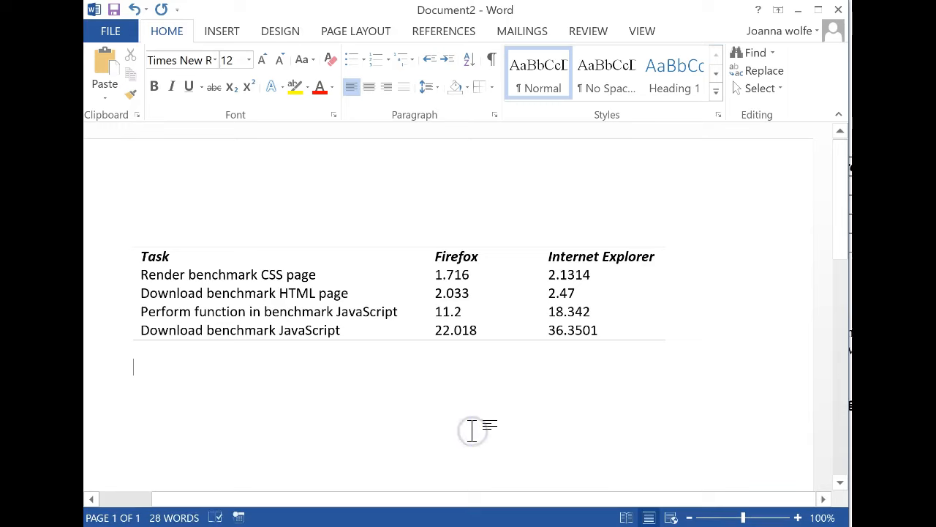
Select the header row and add a bottom border beneath it
{"action": "left_click", "coordinate": [186, 256]}
{"action": "key", "text": "shift+End"}
{"action": "key", "text": "shift+End"}
{"action": "key", "text": "shift+End"}
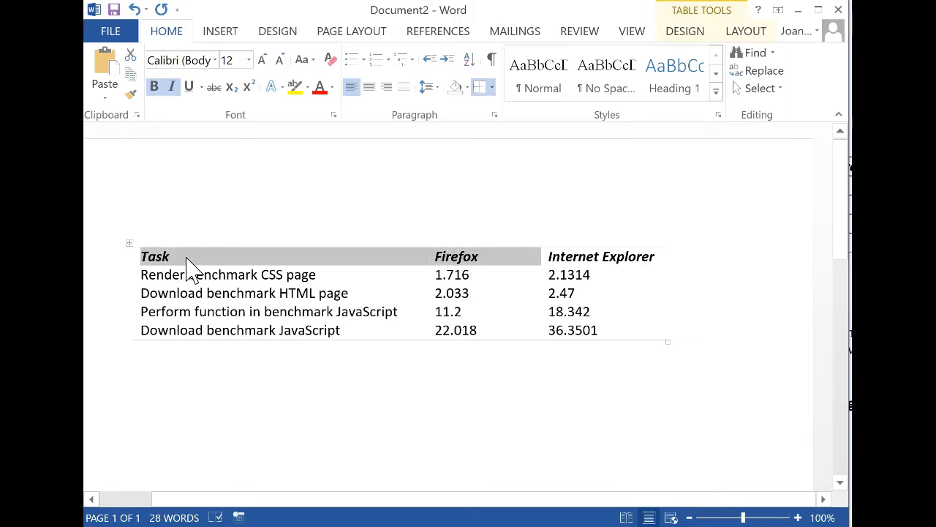
{"action": "left_click", "coordinate": [493, 88]}
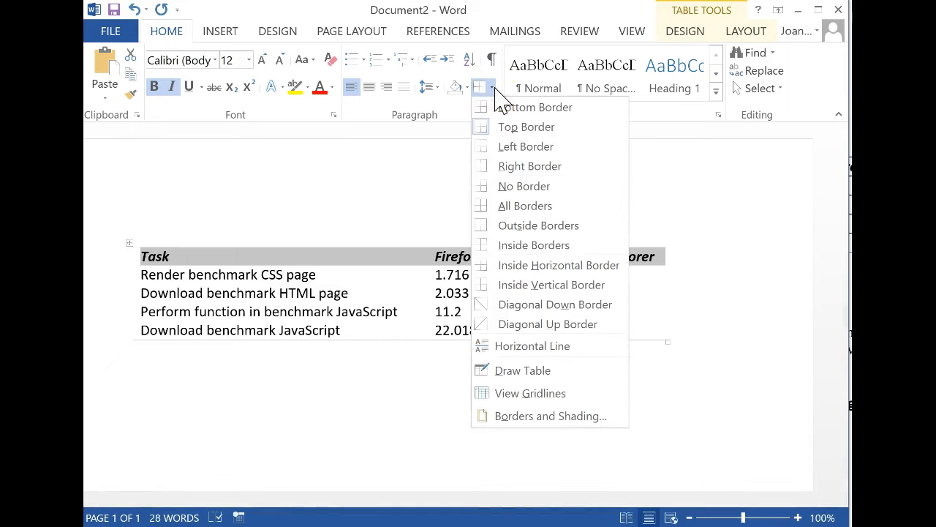
{"action": "left_click", "coordinate": [519, 107]}
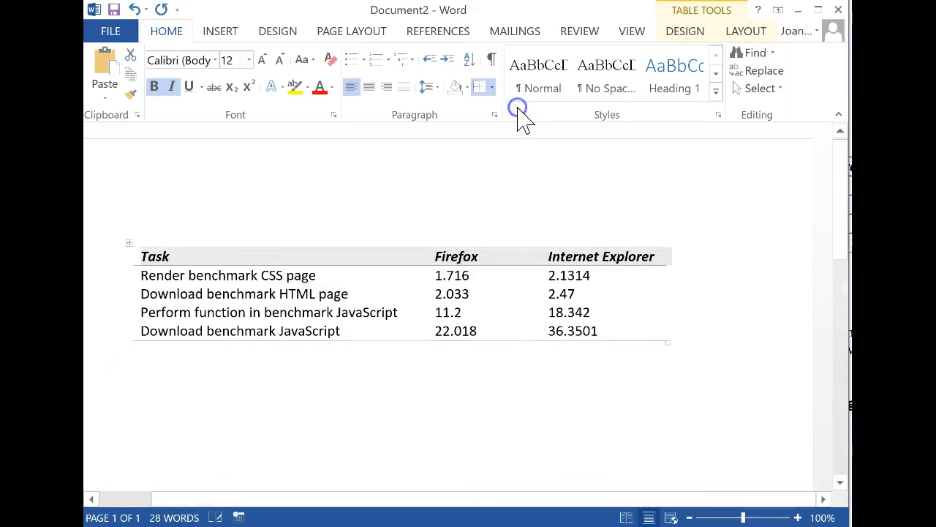
{"action": "left_click", "coordinate": [455, 439]}
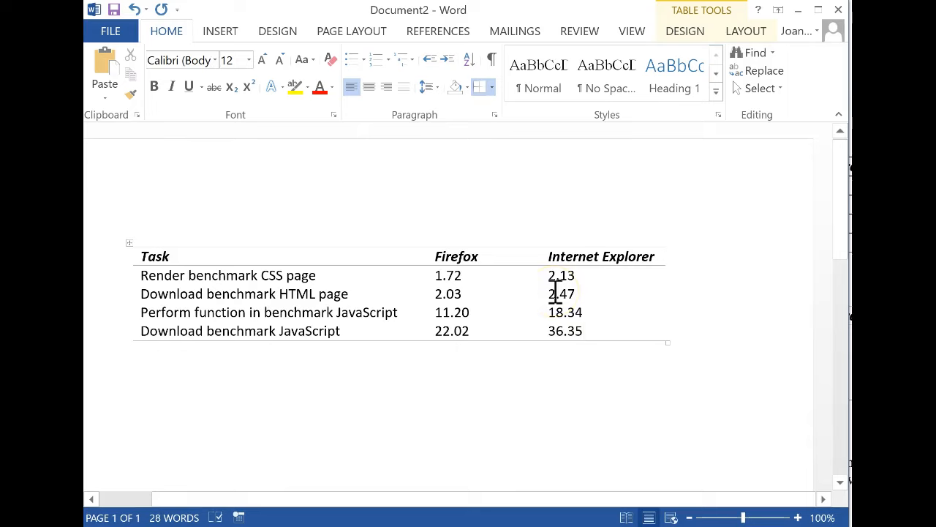
Right-align all numeric values in the Firefox and Internet Explorer columns
{"action": "left_click", "coordinate": [433, 275]}
{"action": "key", "text": "shift+Down"}
{"action": "key", "text": "shift+Down"}
{"action": "key", "text": "shift+Down"}
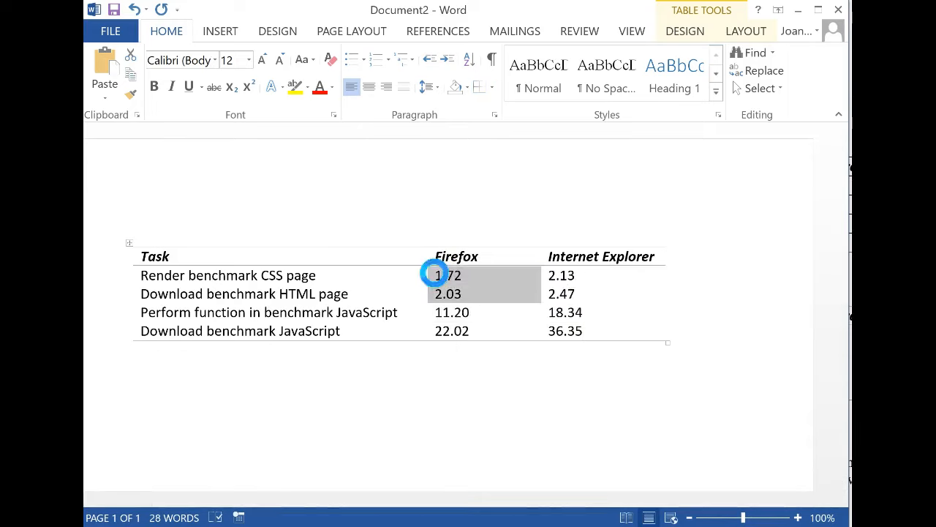
{"action": "key", "text": "shift+Right"}
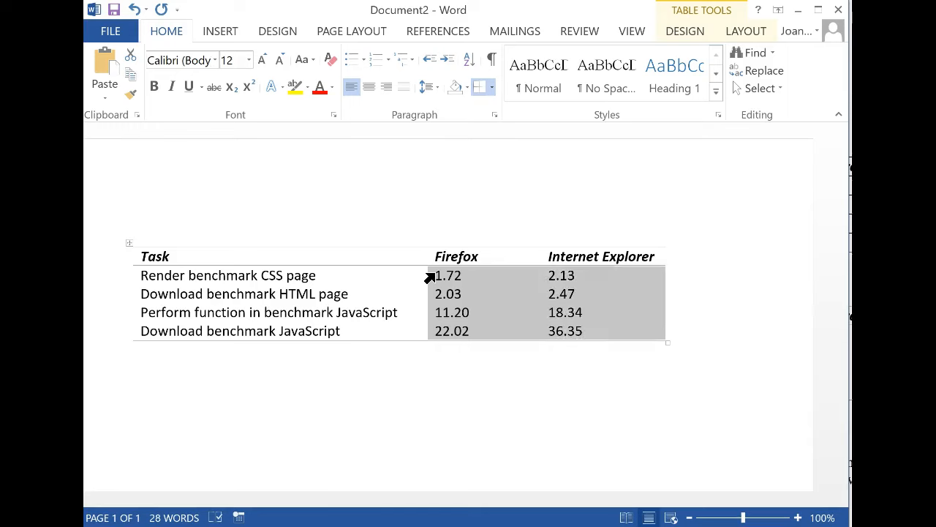
{"action": "right_click", "coordinate": [516, 279]}
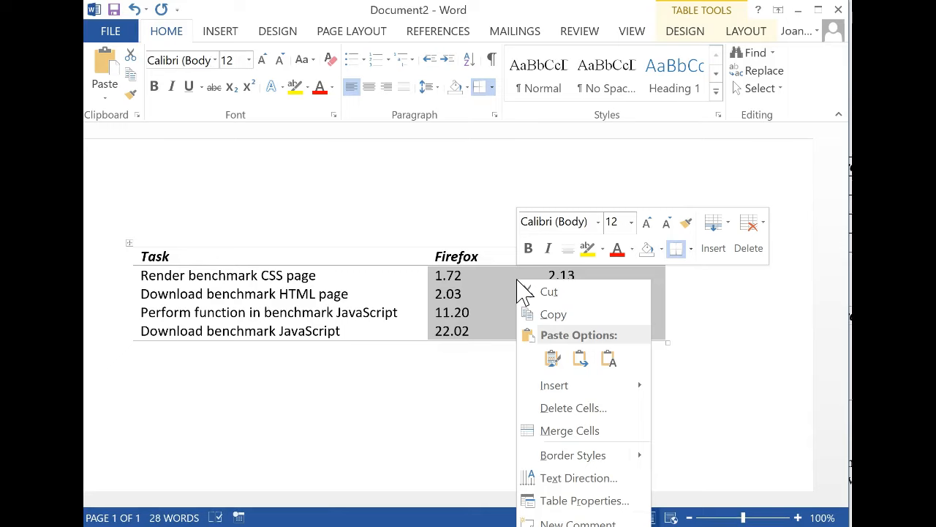
{"action": "left_click", "coordinate": [386, 86]}
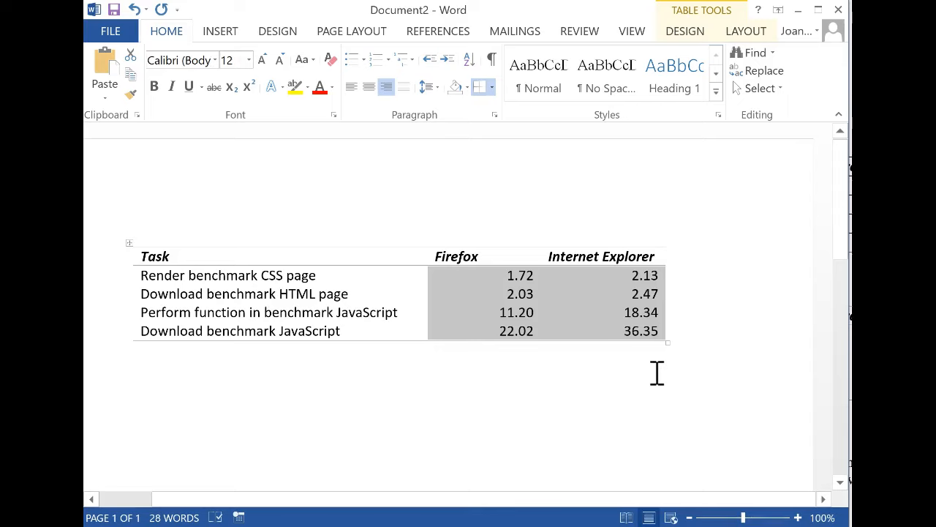
Change the first Internet Explorer value to 2.10
{"action": "left_click", "coordinate": [657, 275]}
{"action": "key", "text": "BackSpace"}
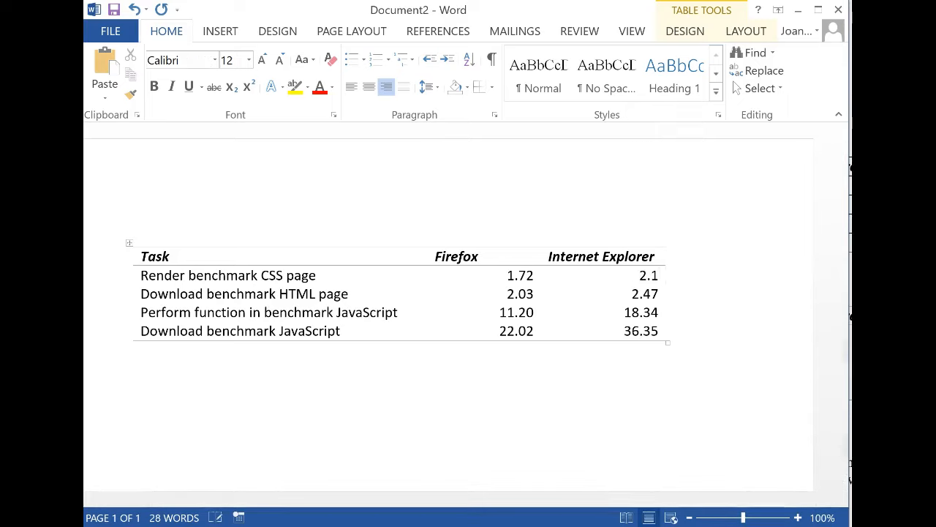
{"action": "left_click", "coordinate": [668, 268]}
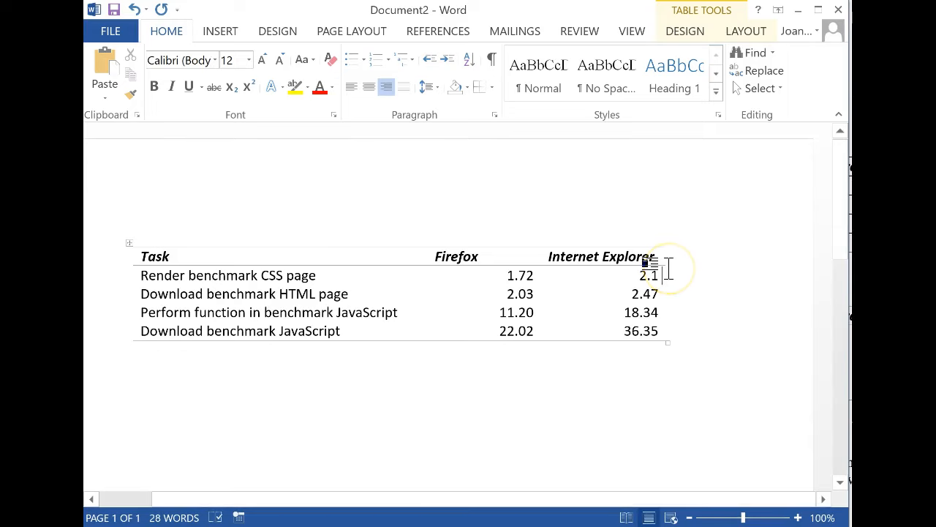
{"action": "type", "text": "0"}
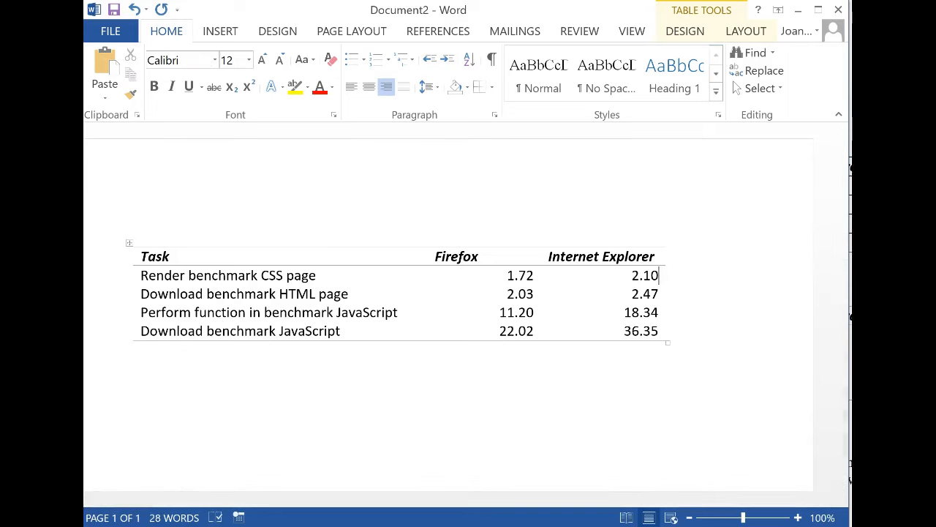
Insert a new row above the "Perform function in benchmark JavaScript" row
{"action": "left_click", "coordinate": [142, 313]}
{"action": "right_click", "coordinate": [142, 313]}
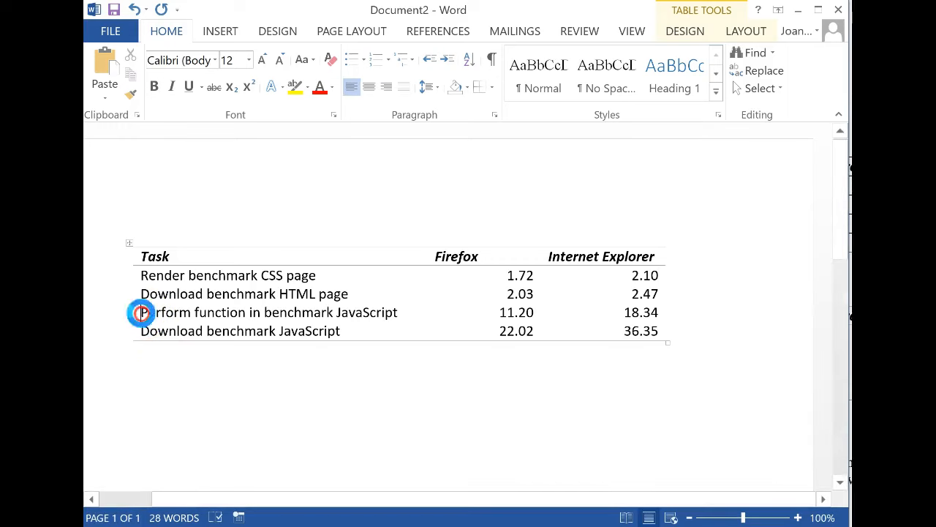
{"action": "mouse_move", "coordinate": [207, 426]}
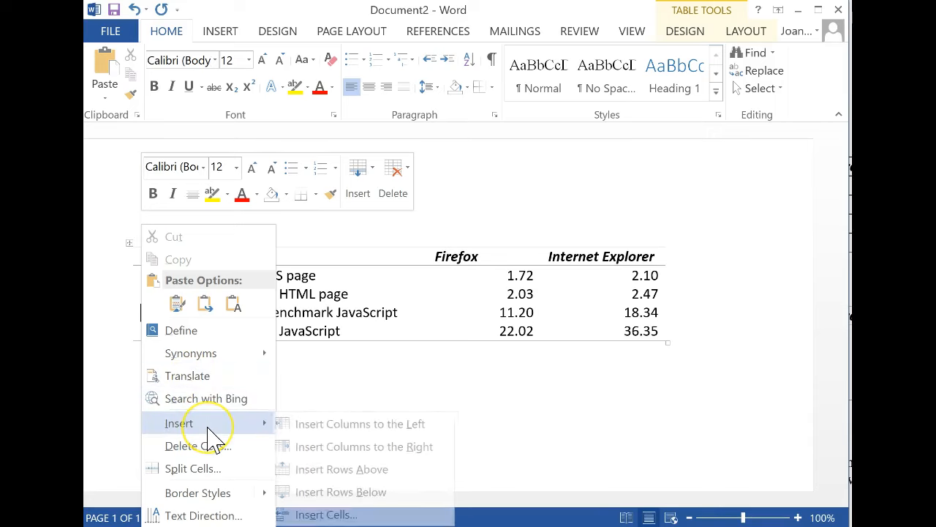
{"action": "left_click", "coordinate": [402, 477]}
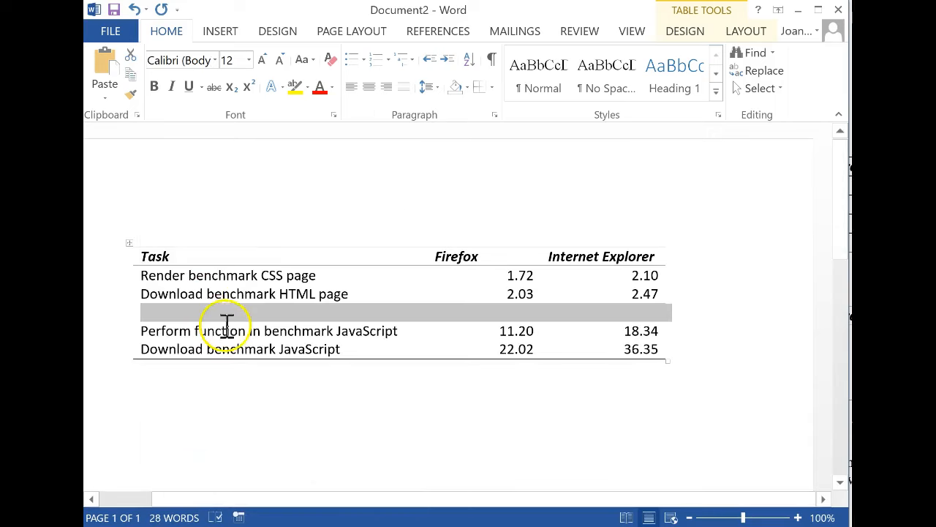
Enter "Javascript" as a heading in the new row and make it bold
{"action": "left_click", "coordinate": [216, 313]}
{"action": "type", "text": "JA"}
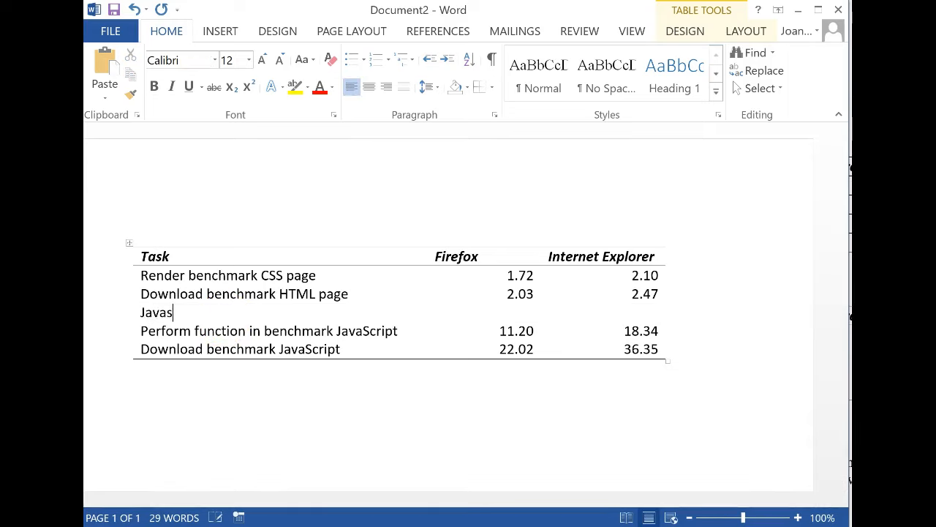
{"action": "triple_click", "coordinate": [228, 320]}
{"action": "key", "text": "ctrl+b"}
Indent the two JavaScript task names below the new heading
{"action": "key", "text": "Down"}
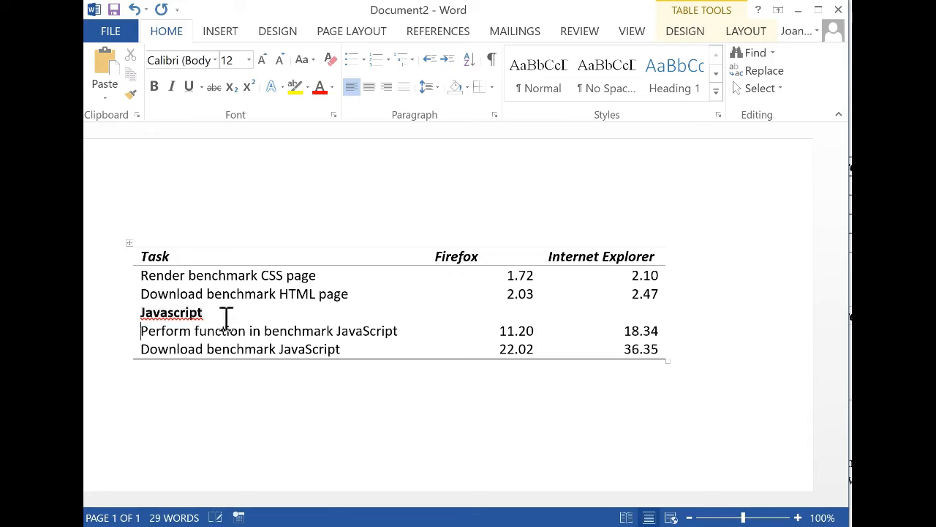
{"action": "key", "text": "Down"}
{"action": "key", "text": "Left"}
{"action": "key", "text": "Up"}
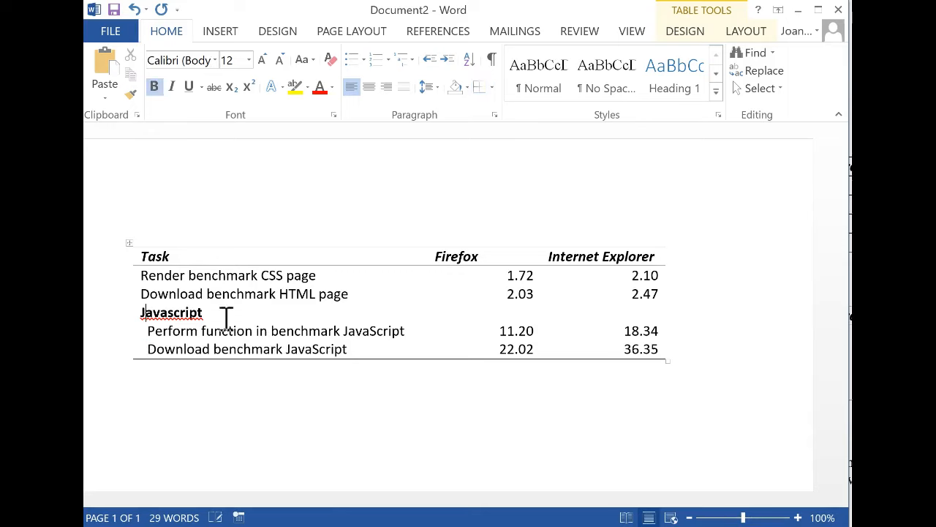
Correct the heading's spelling to "JavaScript"
{"action": "key", "text": "Delete"}
{"action": "type", "text": "S"}
{"action": "key", "text": "Down"}
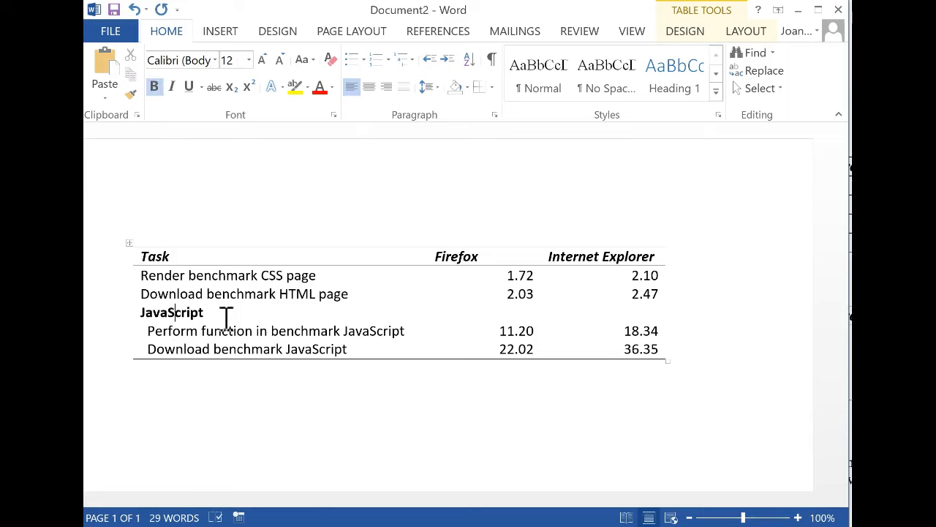
Add a blank line above the JavaScript heading within its cell
{"action": "key", "text": "Return"}
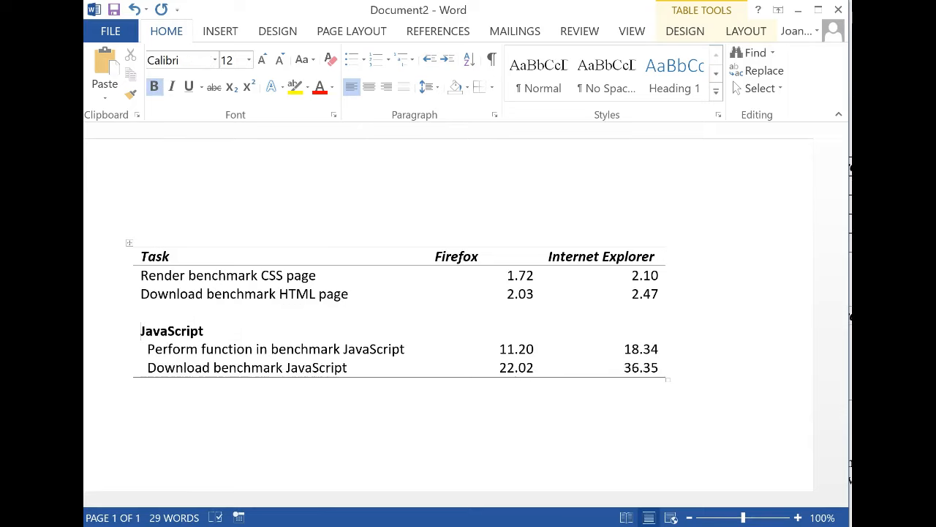
{"action": "key", "text": "Up"}
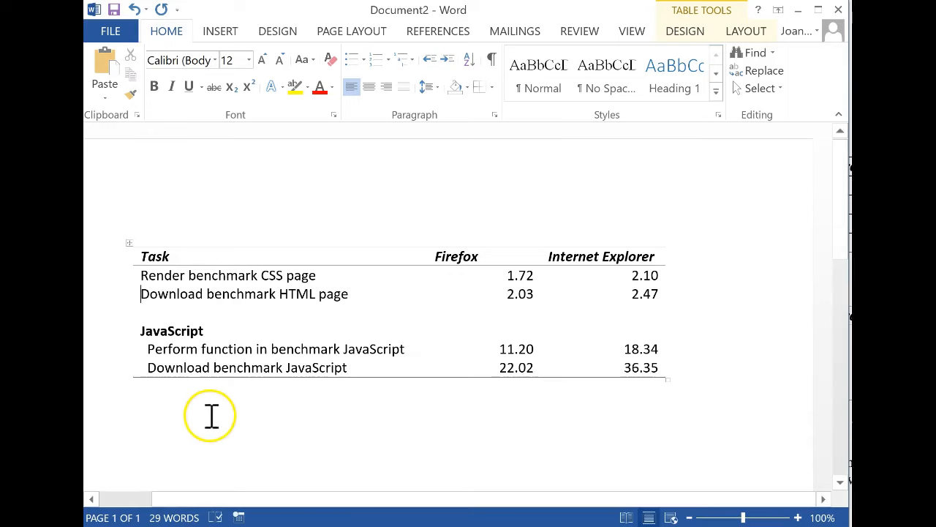
Increase the left paragraph indent of the "Download benchmark HTML page" task in the paragraph settings
{"action": "left_click", "coordinate": [156, 349]}
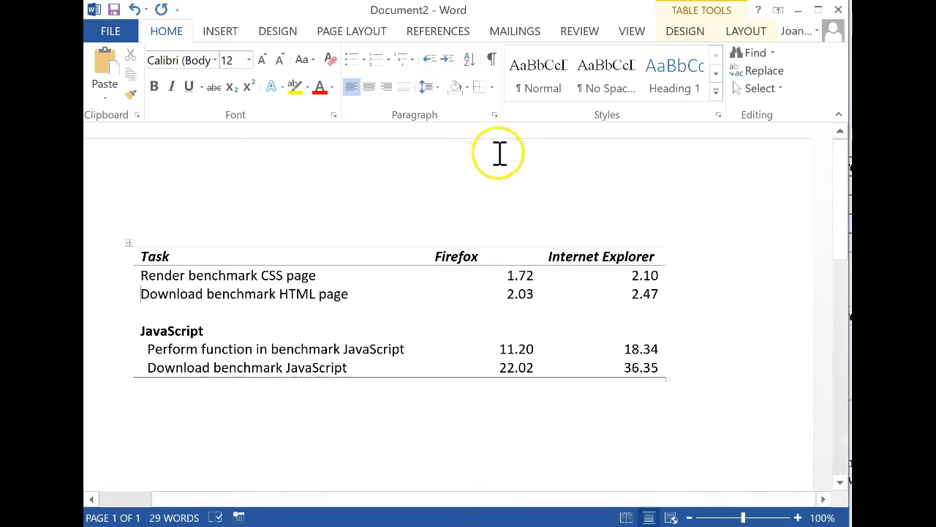
{"action": "left_click", "coordinate": [496, 116]}
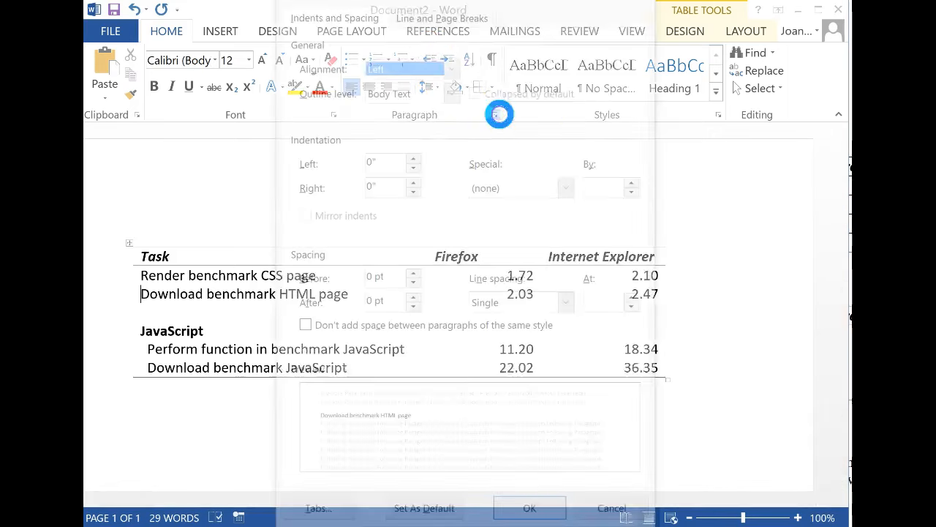
{"action": "left_click", "coordinate": [412, 157]}
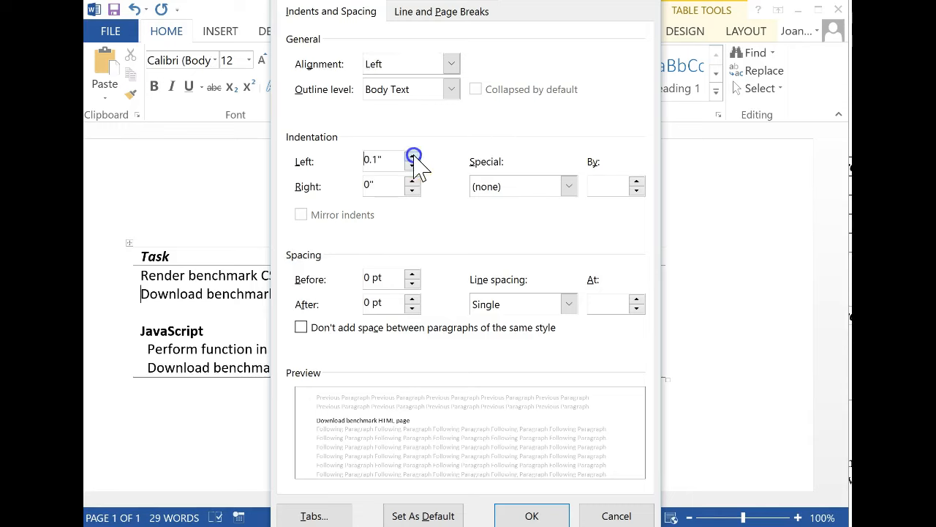
{"action": "left_click", "coordinate": [412, 157]}
{"action": "left_click", "coordinate": [534, 513]}
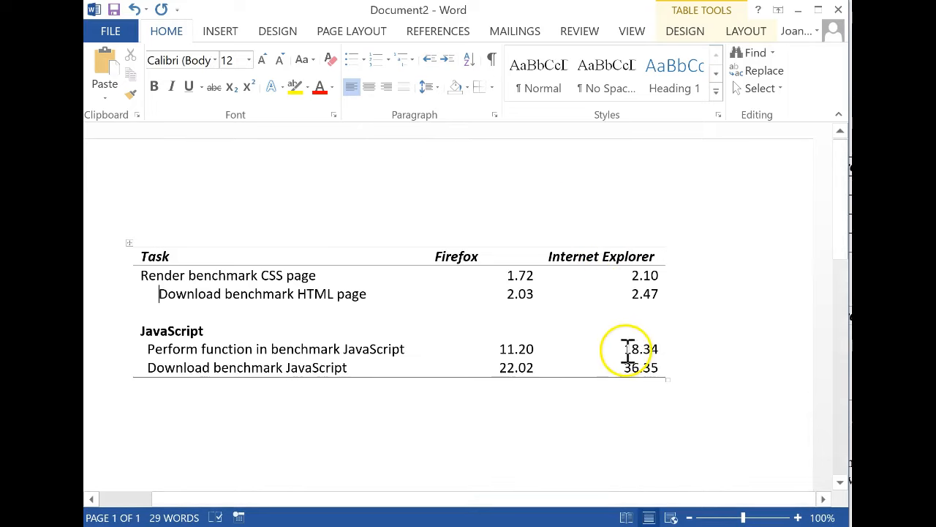
Apply a light gray shading to the 18.34 value in the Internet Explorer column
{"action": "left_click_drag", "start_coordinate": [622, 350], "coordinate": [664, 348]}
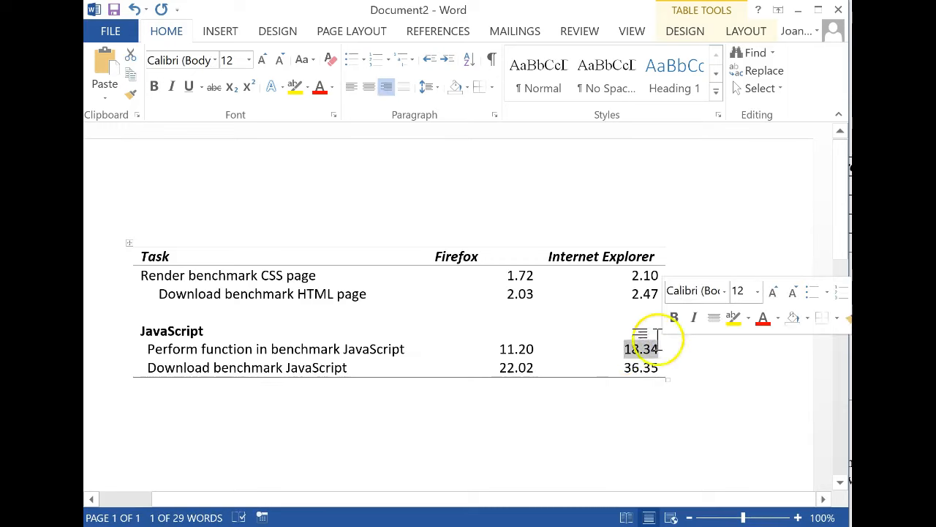
{"action": "left_click", "coordinate": [807, 318]}
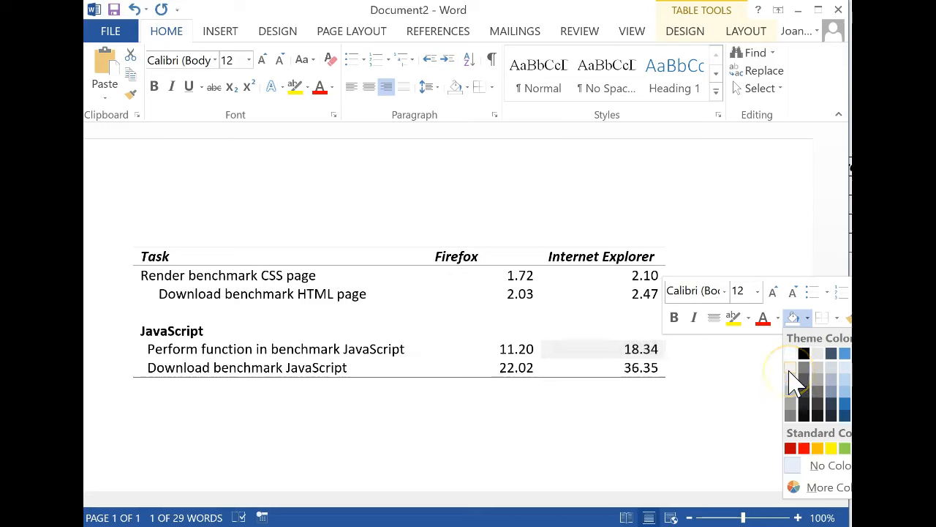
{"action": "left_click", "coordinate": [790, 369]}
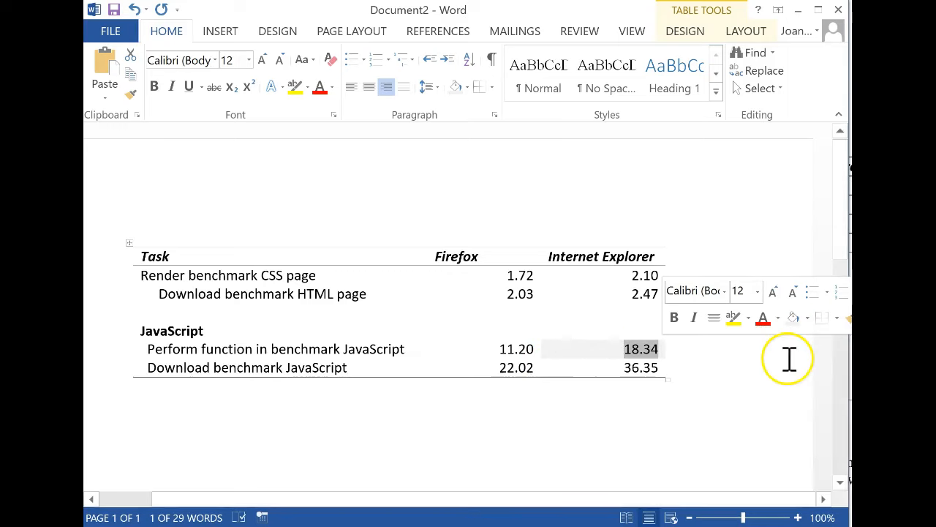